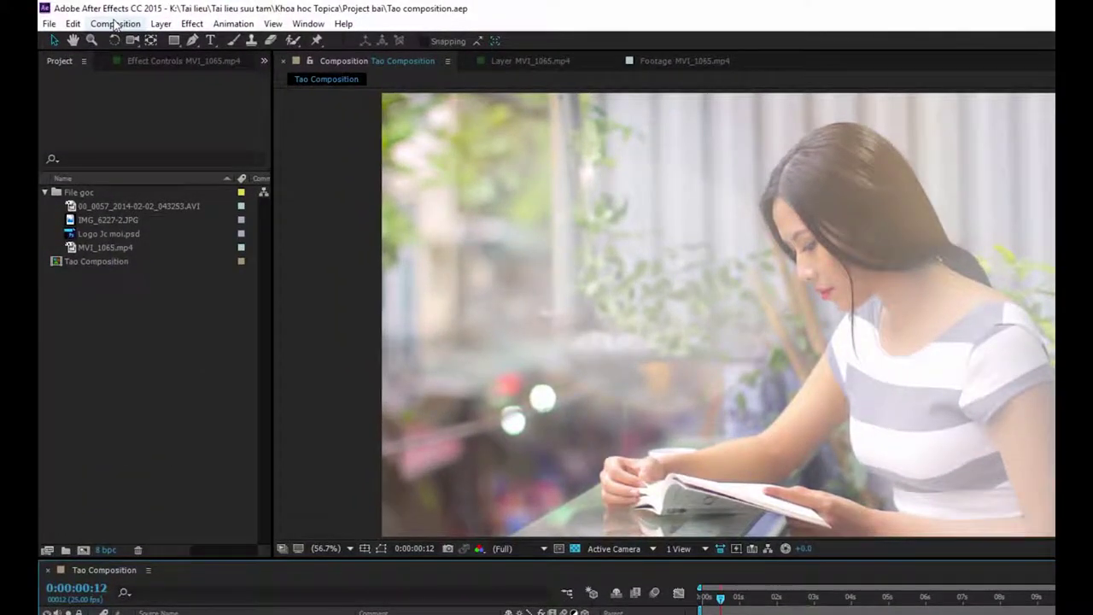
Step: Start a new composition and centre its Composition Settings dialog on screen
left_click(112, 24)
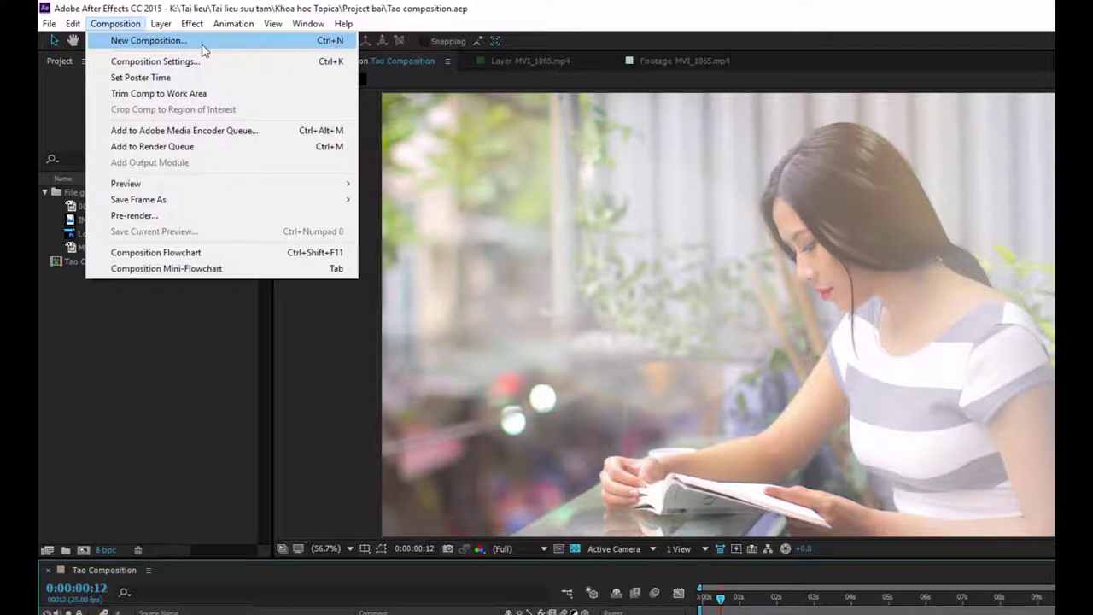
left_click(202, 48)
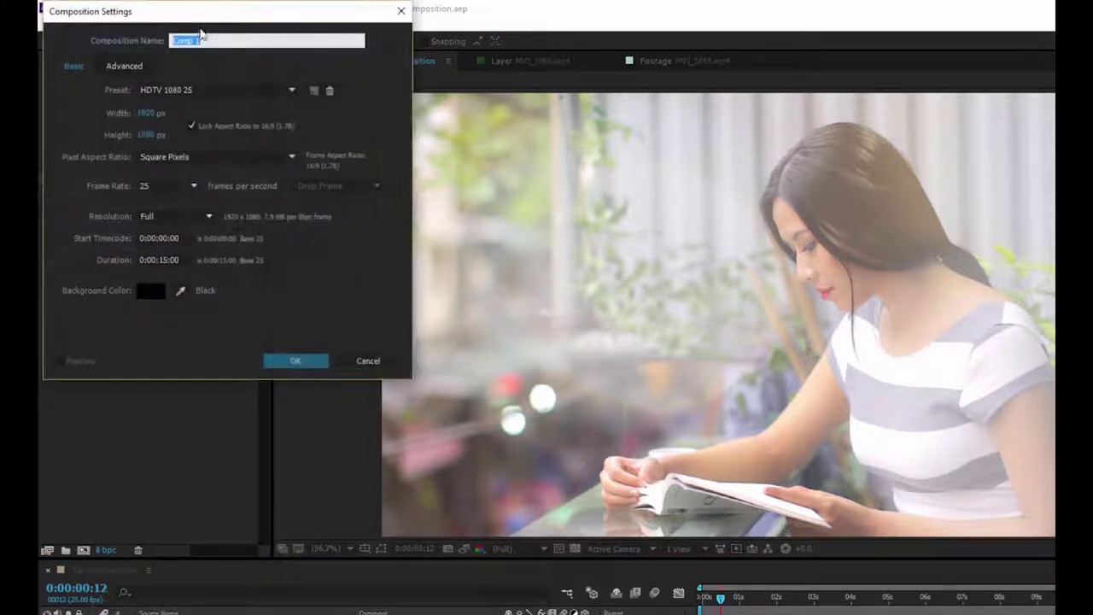
mouse_move(205, 20)
left_mouse_down()
mouse_move(584, 415)
mouse_move(604, 320)
left_mouse_up()
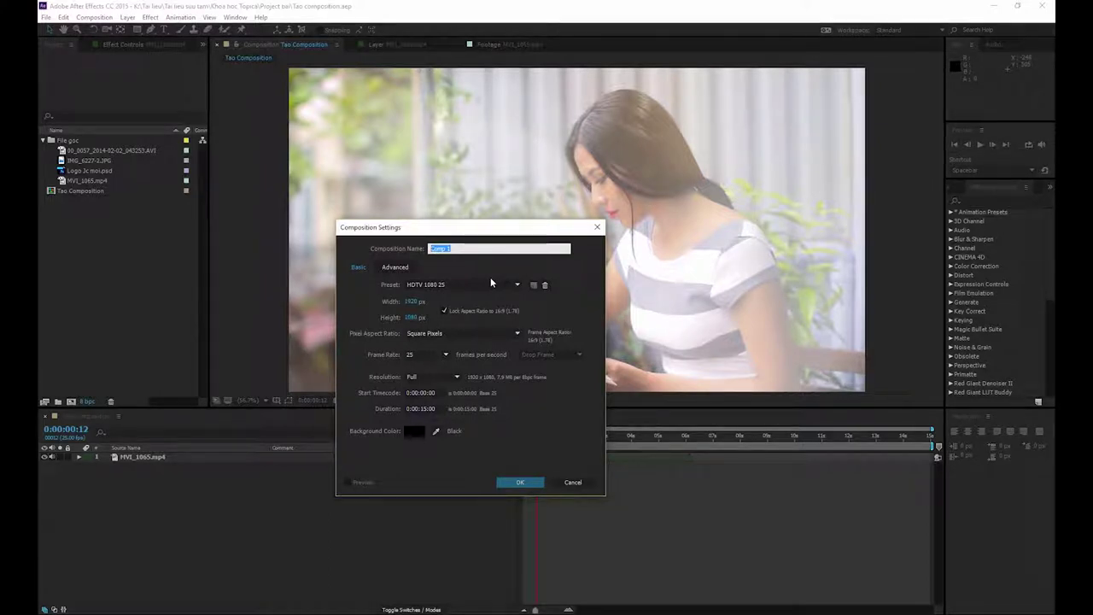
Step: Enter 'Tao Comp' as the composition name and bring up the format presets list
type("Tao Com")
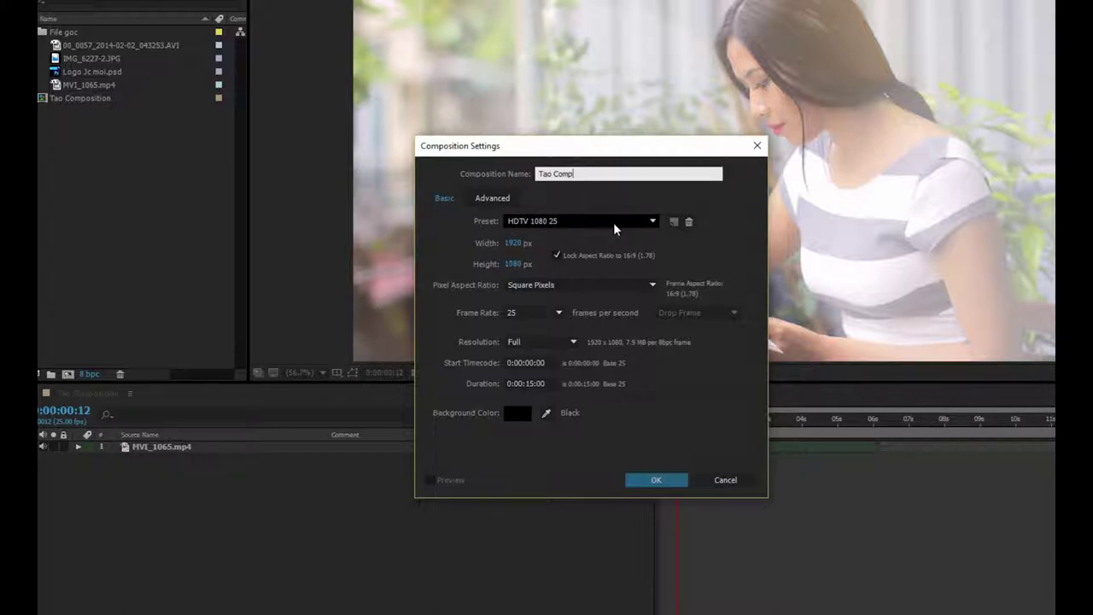
left_click(615, 224)
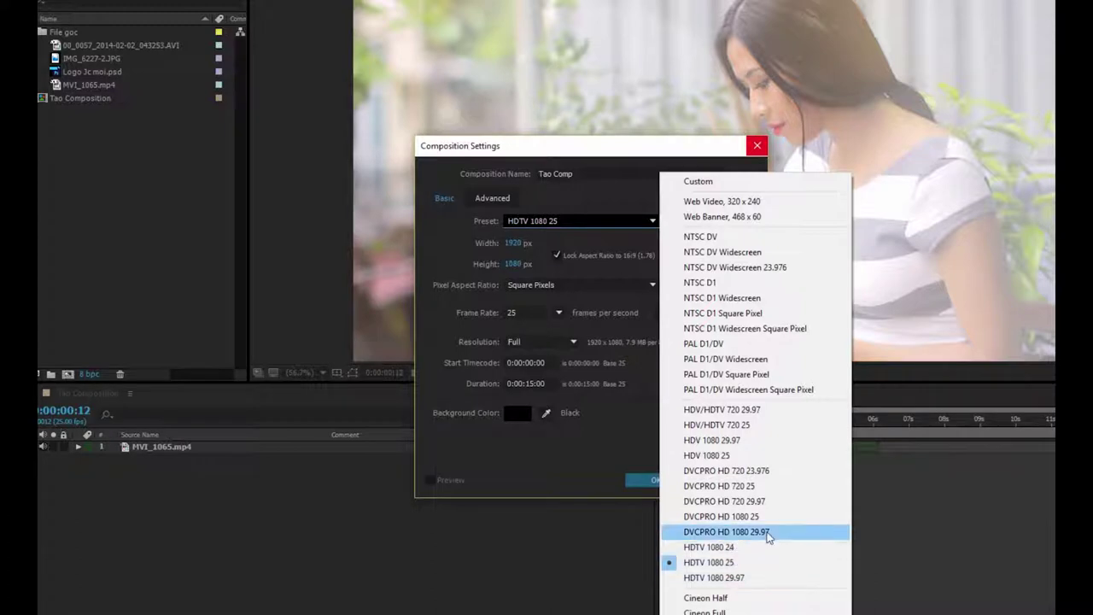
left_click(441, 241)
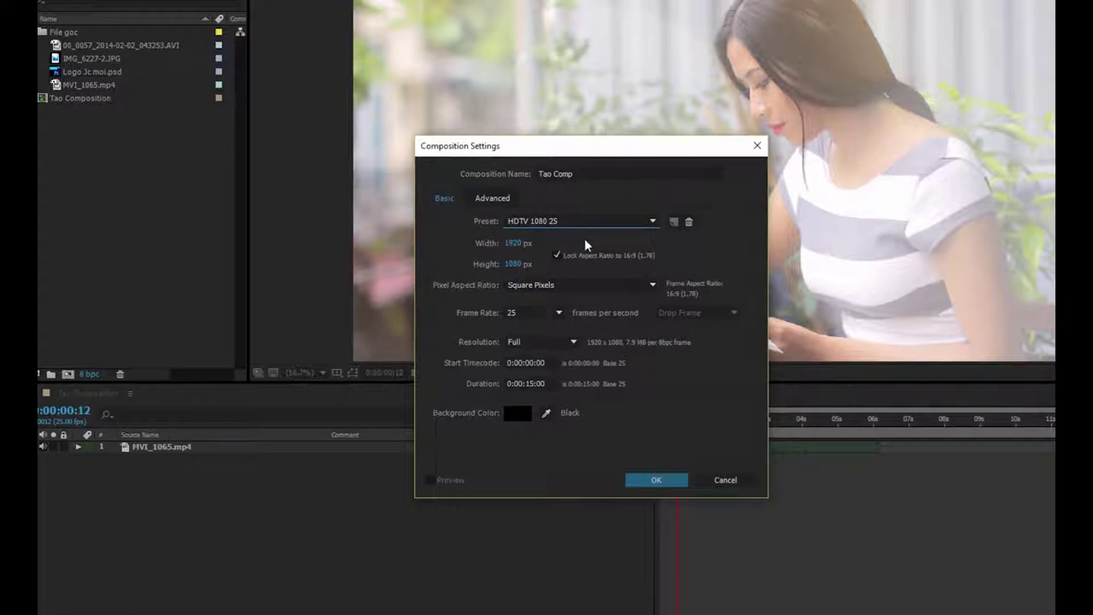
left_click(600, 224)
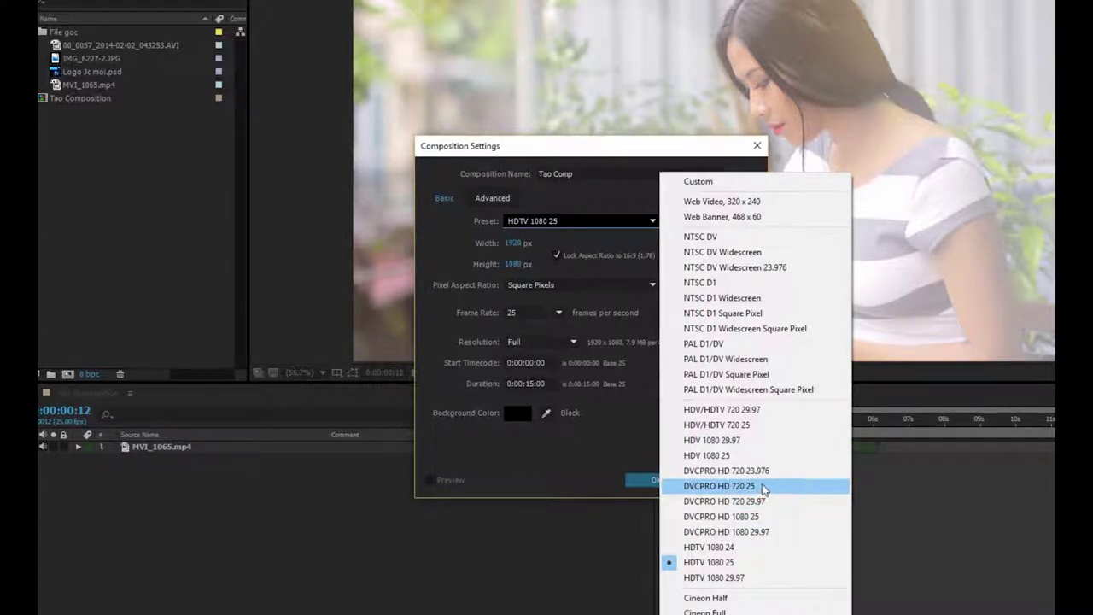
left_click(596, 249)
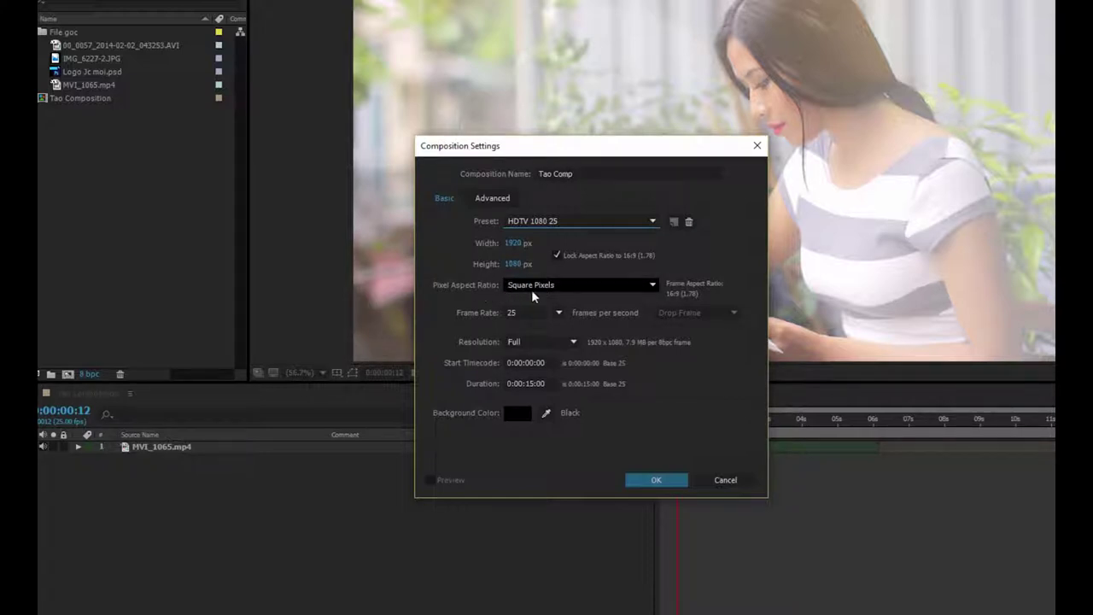
left_click(576, 288)
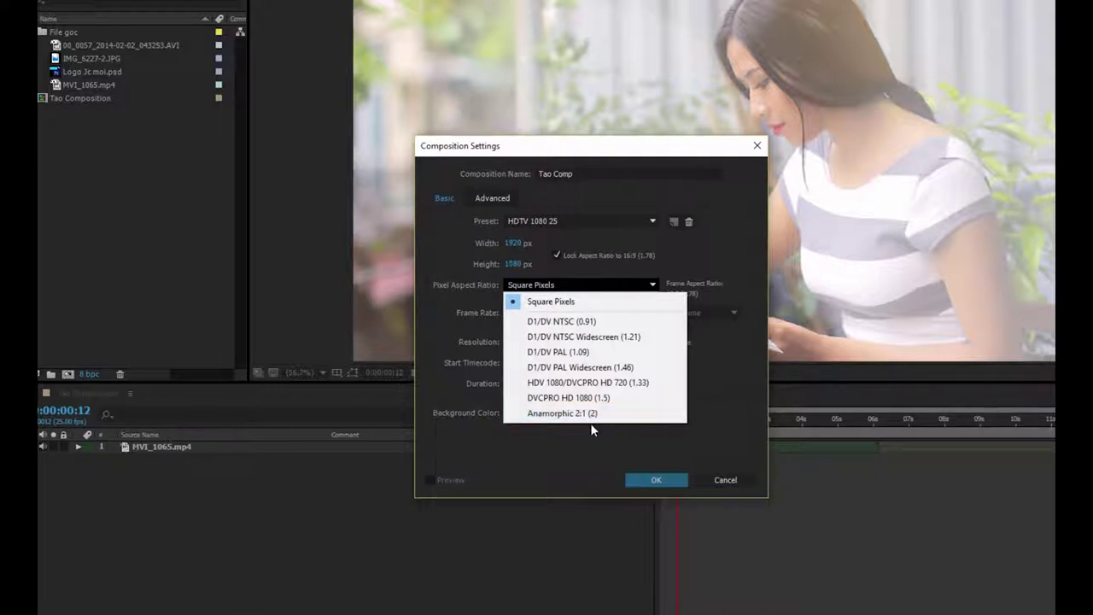
left_click(590, 433)
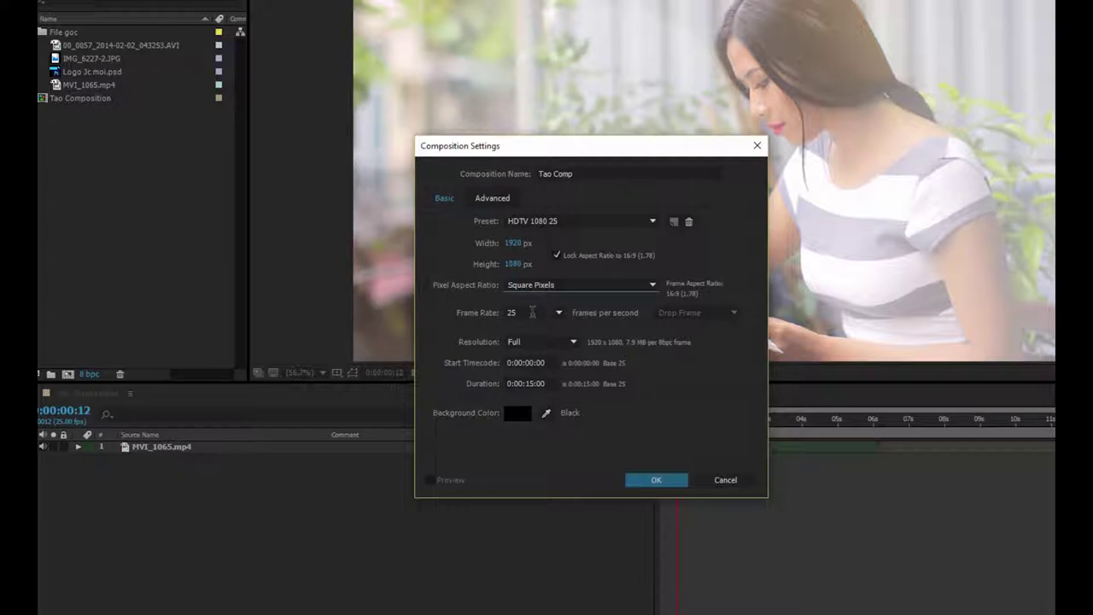
left_click(559, 313)
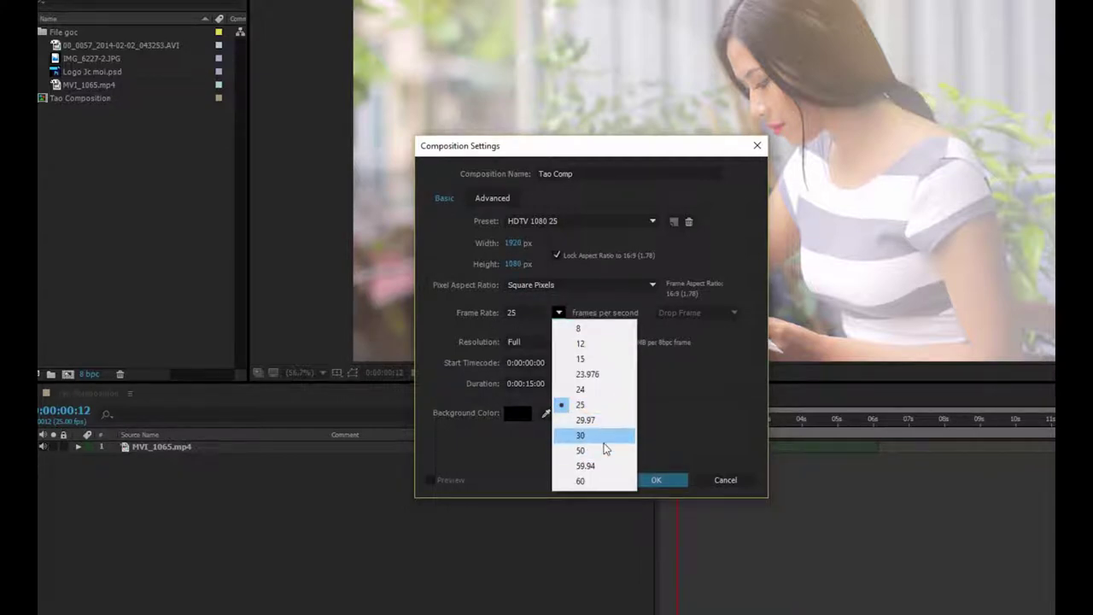
left_click(689, 400)
left_click(572, 343)
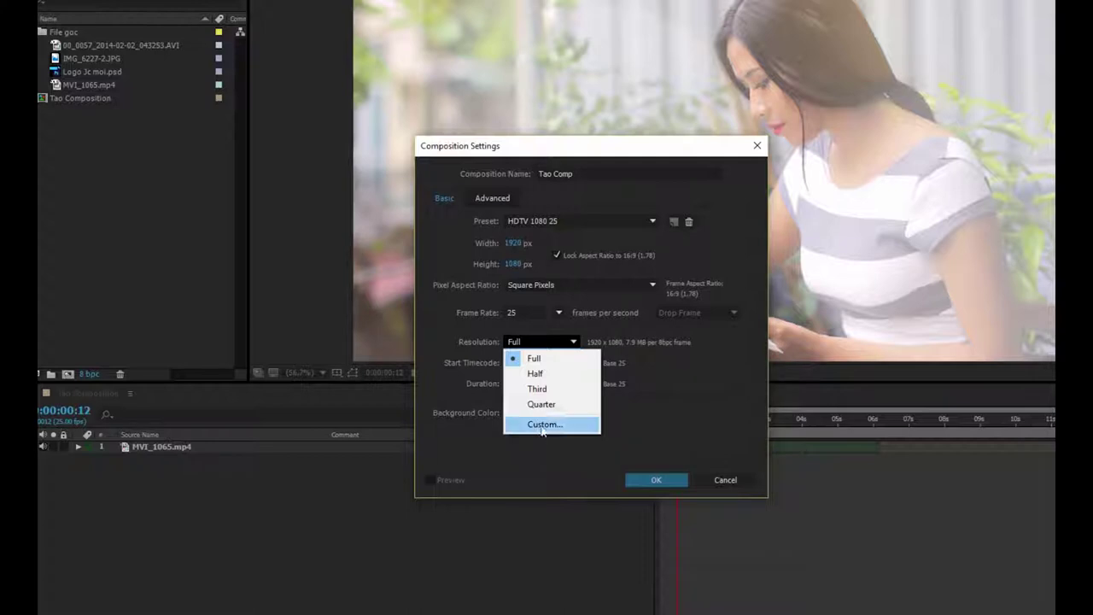
left_click(686, 376)
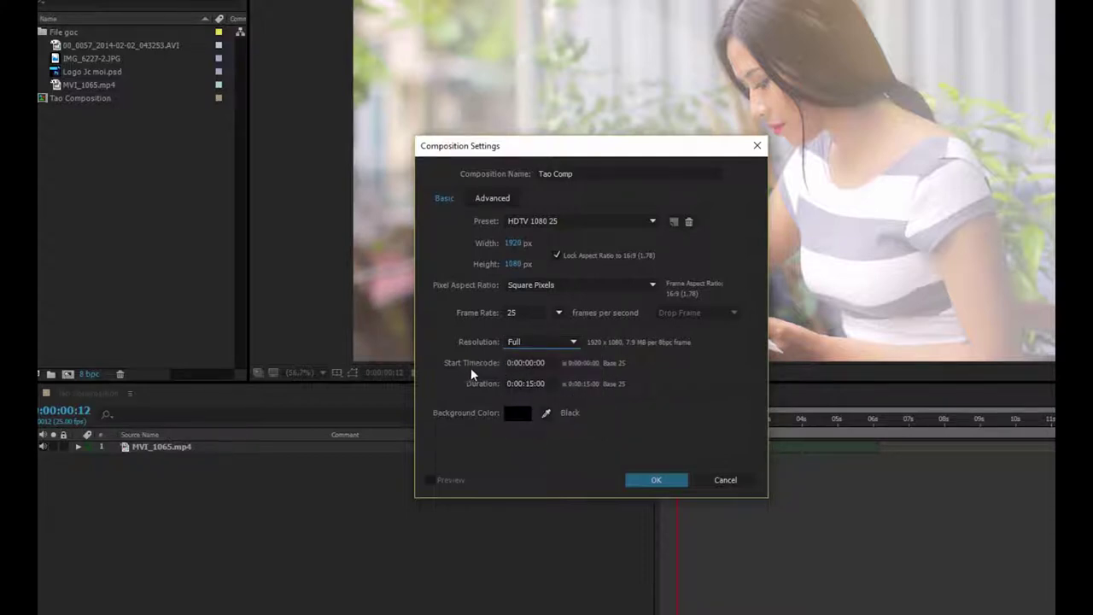
left_click(545, 362)
left_click(669, 367)
left_click(523, 362)
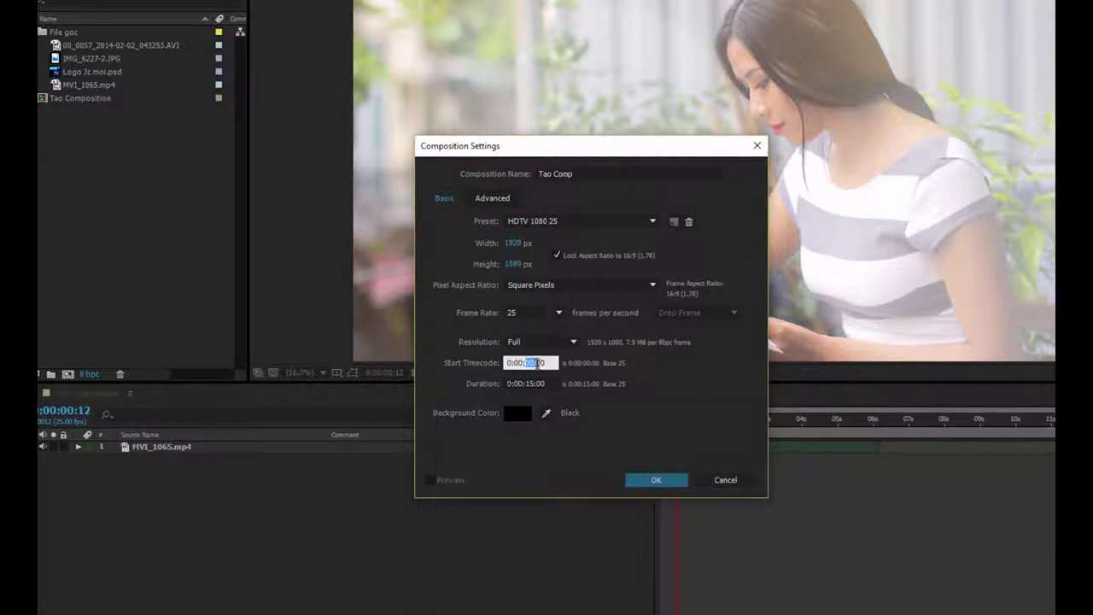
left_click(667, 399)
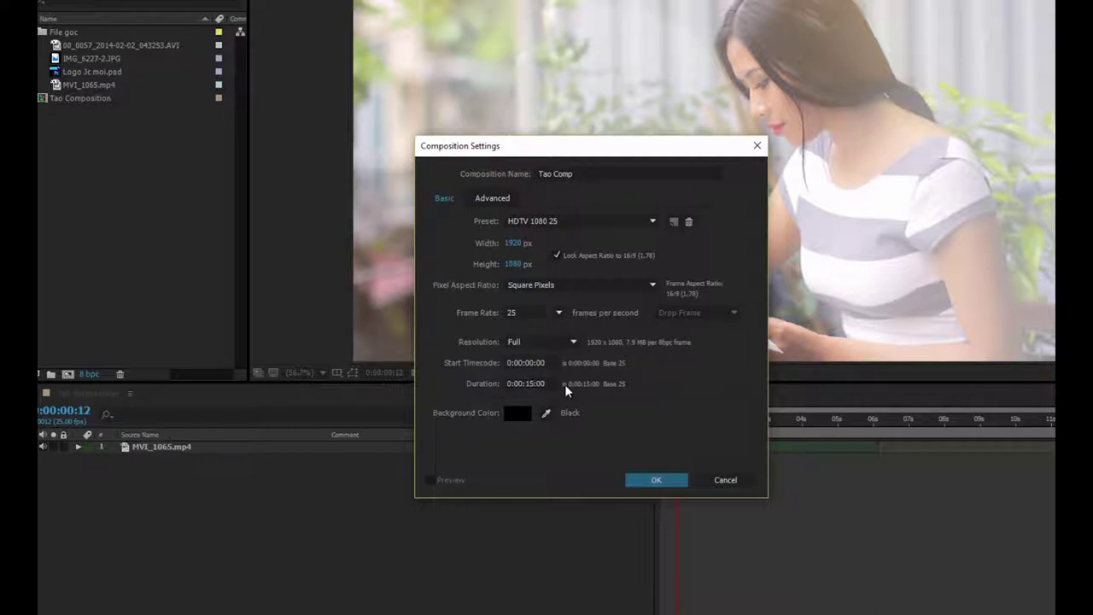
left_click(547, 384)
left_click(630, 403)
left_click(531, 384)
Step: Change the composition duration to 0:01:15:00
left_click_drag(507, 384, 519, 383)
left_click(516, 384)
type("1")
key("Tab")
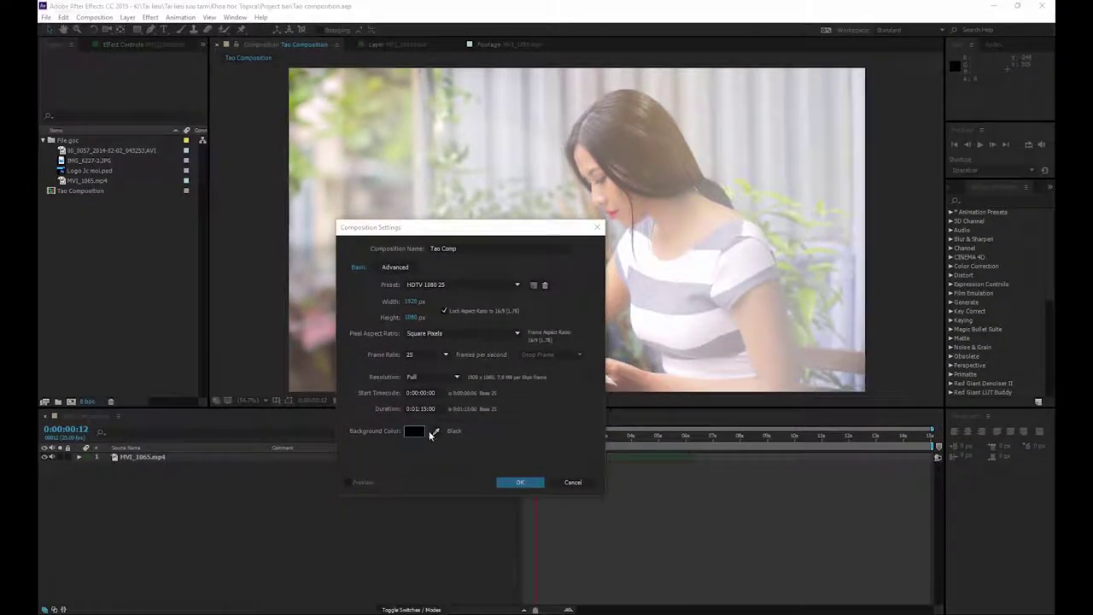
Step: Try a dark red background colour, then cancel to keep black and view Advanced settings
left_click(514, 413)
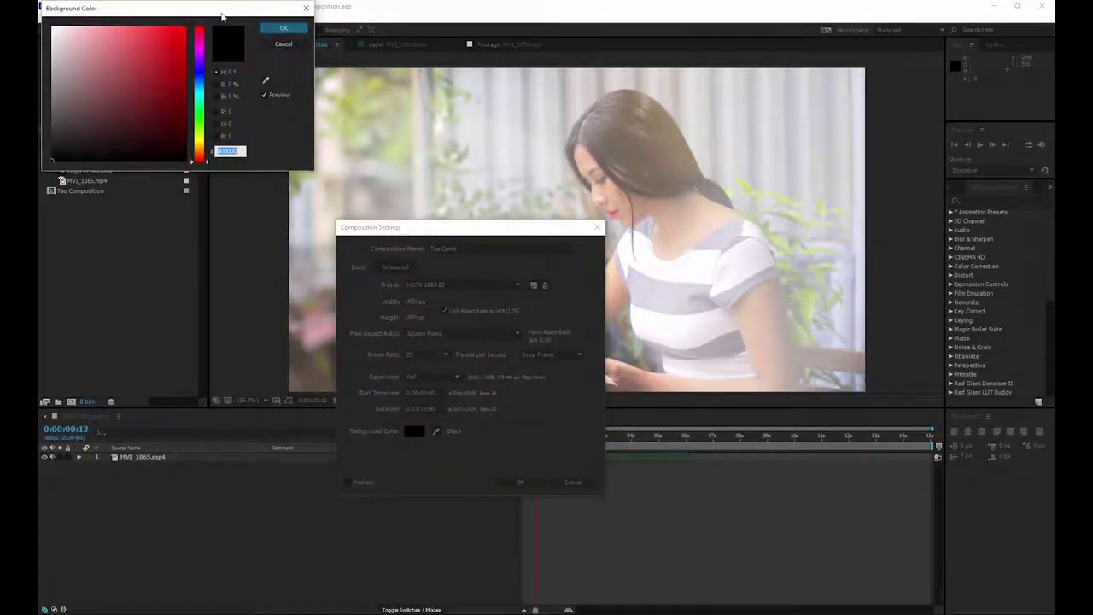
left_click_drag(72, 8, 337, 238)
mouse_move(431, 273)
left_mouse_down()
mouse_move(341, 360)
mouse_move(404, 352)
mouse_move(427, 259)
left_mouse_up()
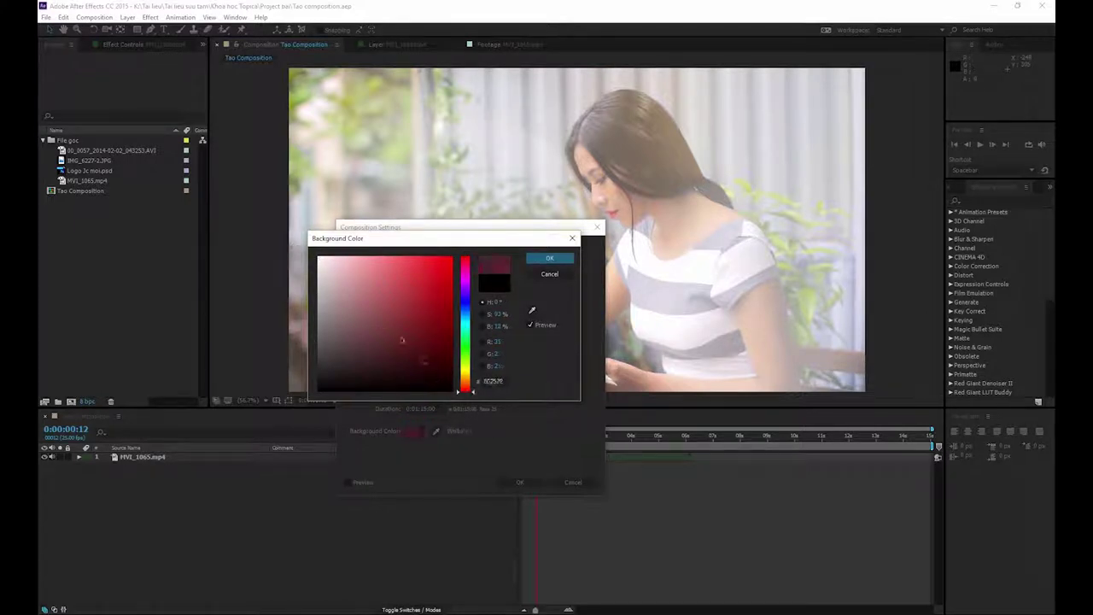
left_click(551, 274)
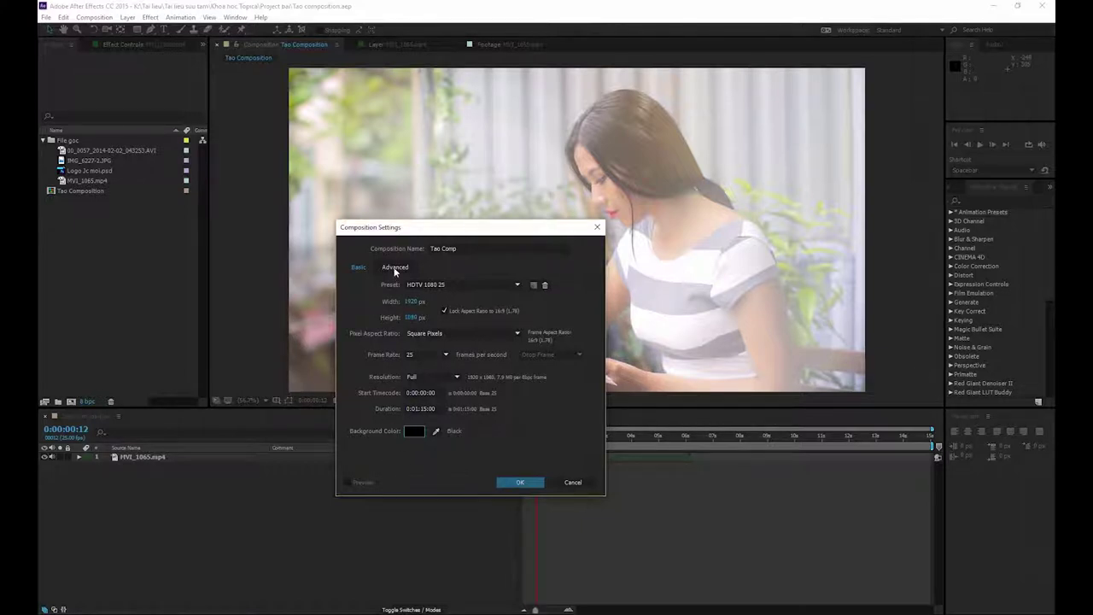
left_click(395, 269)
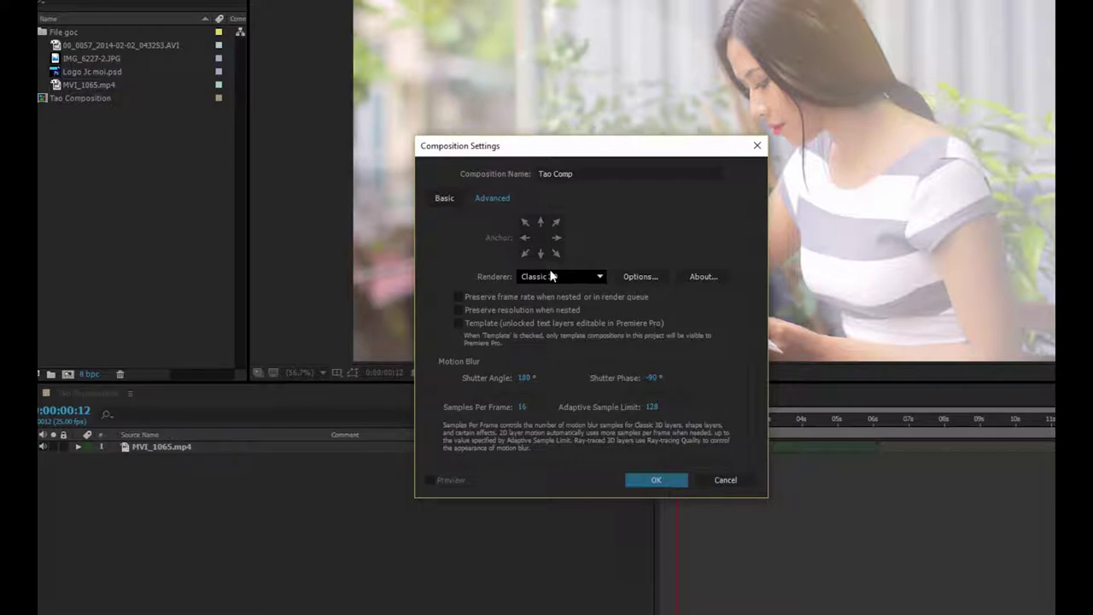
Step: Keep the Classic 3D renderer with unchanged options and create Tao Comp
left_click(553, 275)
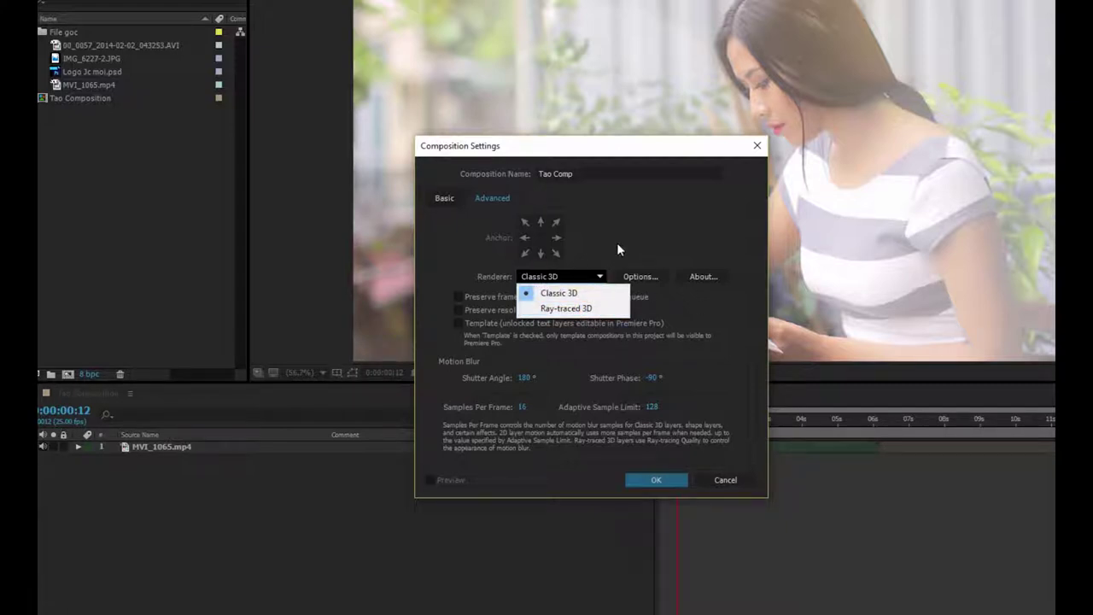
left_click(617, 244)
left_click(625, 277)
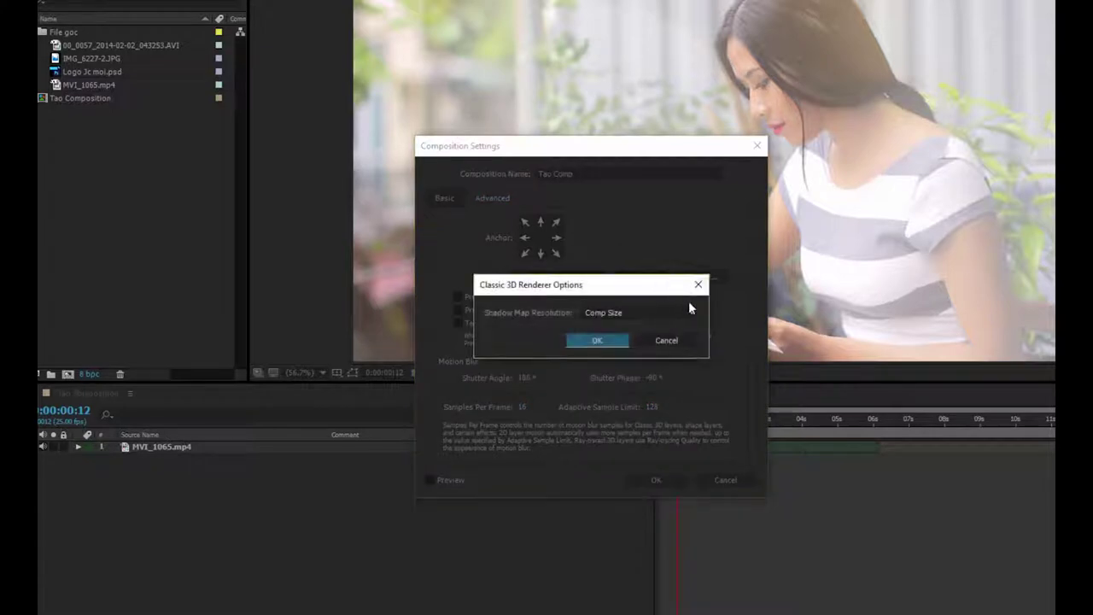
left_click(698, 285)
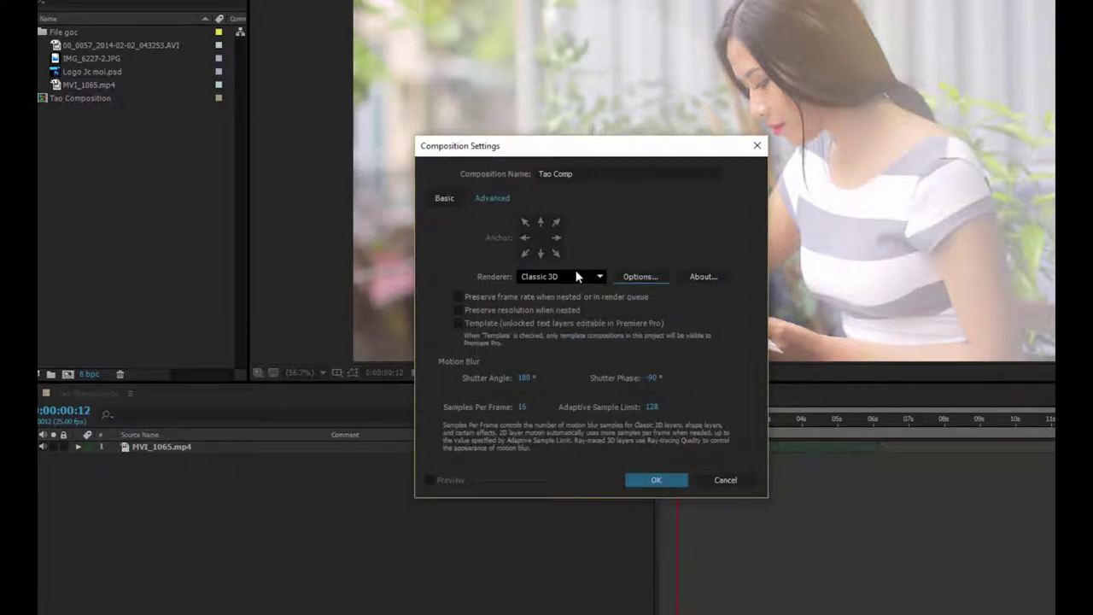
key("Return")
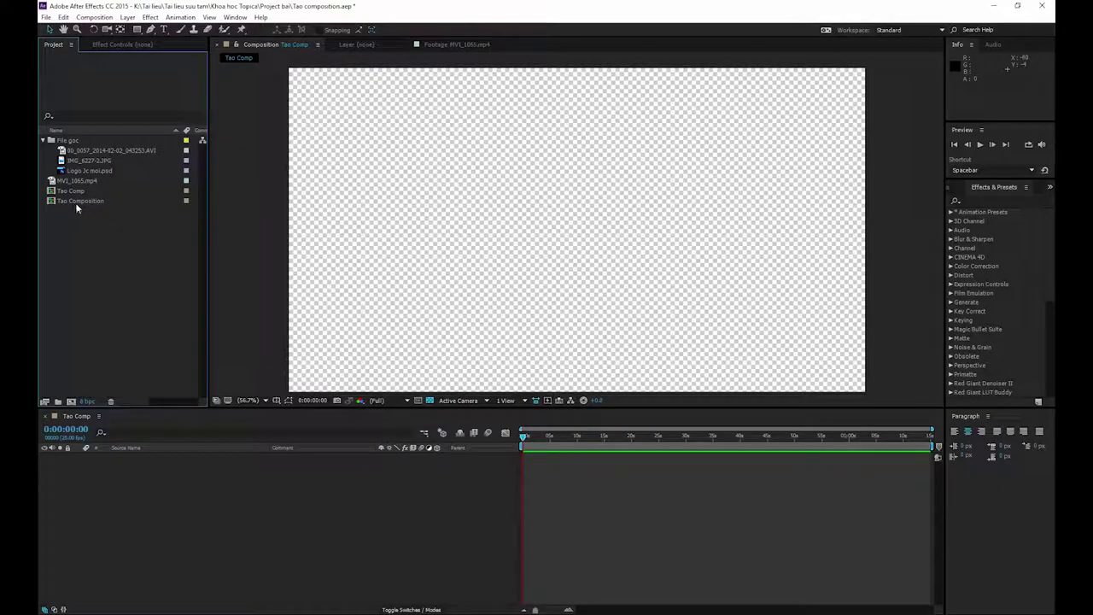
left_click(55, 182)
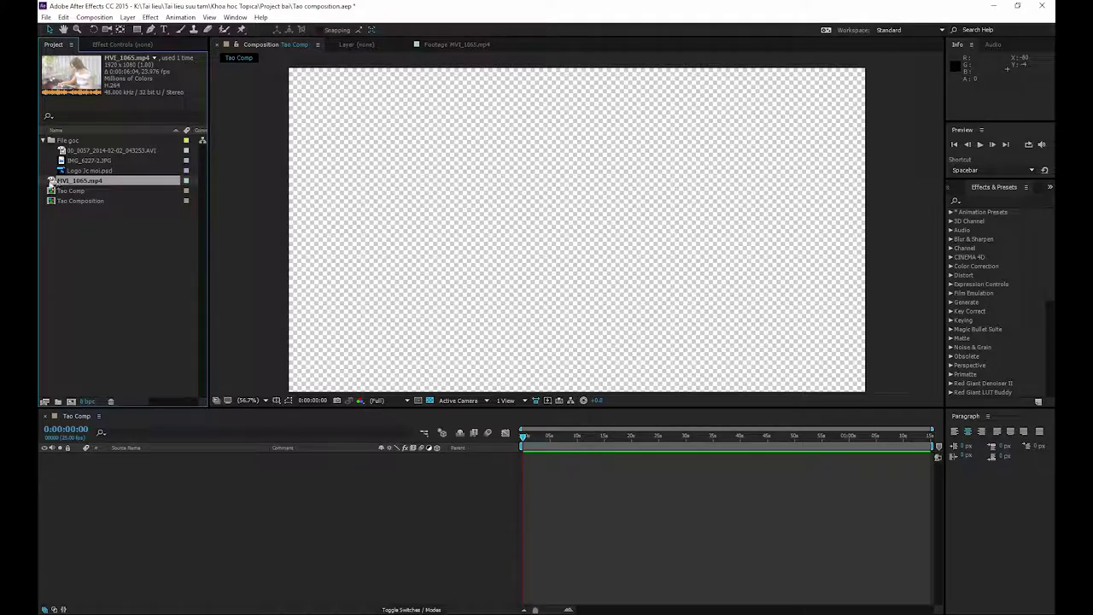
mouse_move(68, 186)
left_mouse_down()
mouse_move(492, 454)
mouse_move(316, 512)
left_mouse_up()
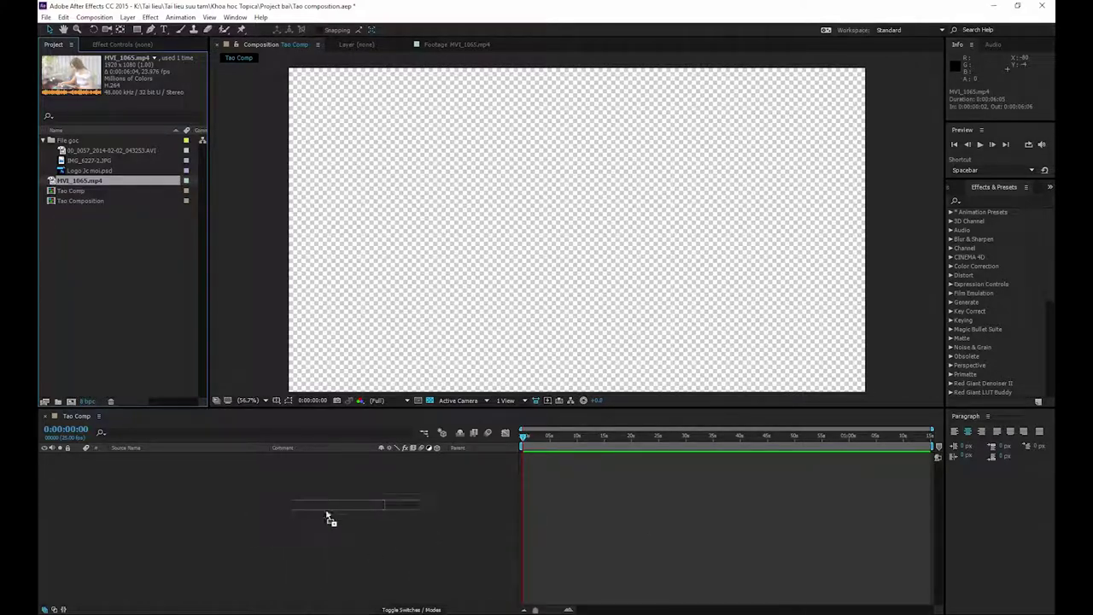
left_click_drag(316, 516, 258, 496)
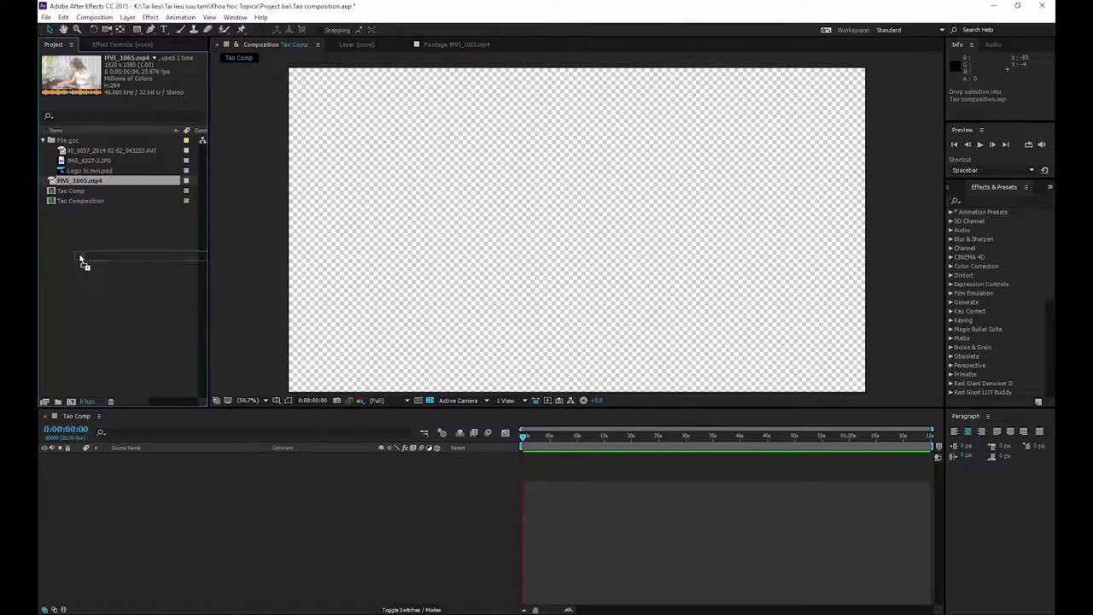